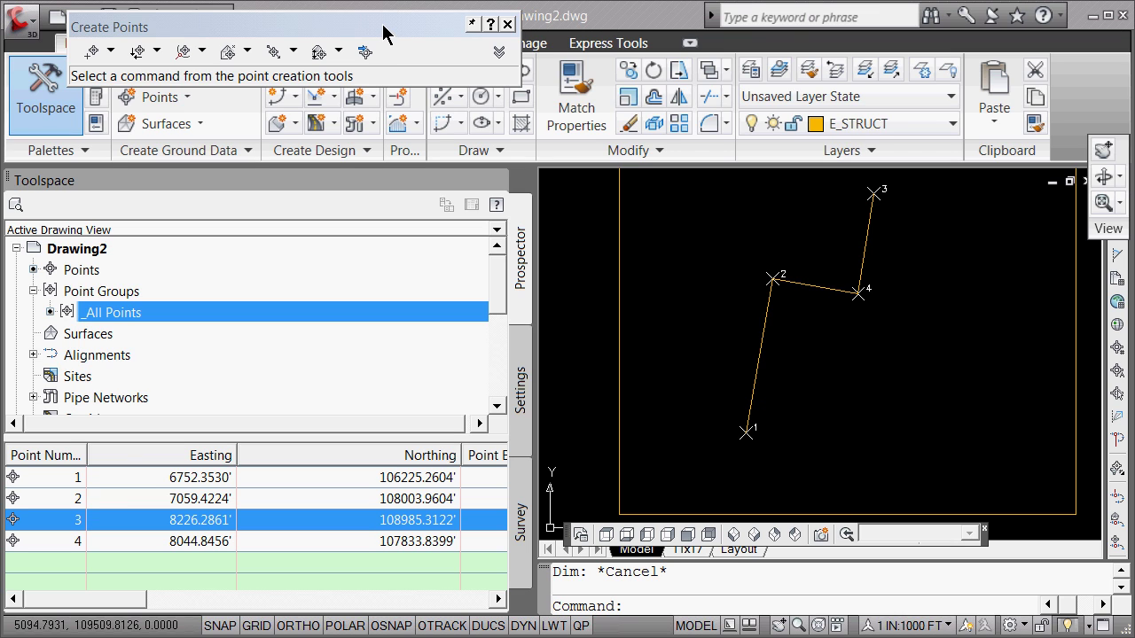
# Step: Move the Create Points toolbar down to the bottom of the drawing viewport
pyautogui.moveTo(383, 30)
pyautogui.mouseDown()
pyautogui.moveTo(586, 222)
pyautogui.moveTo(875, 464)
pyautogui.moveTo(922, 477)
pyautogui.mouseUp()
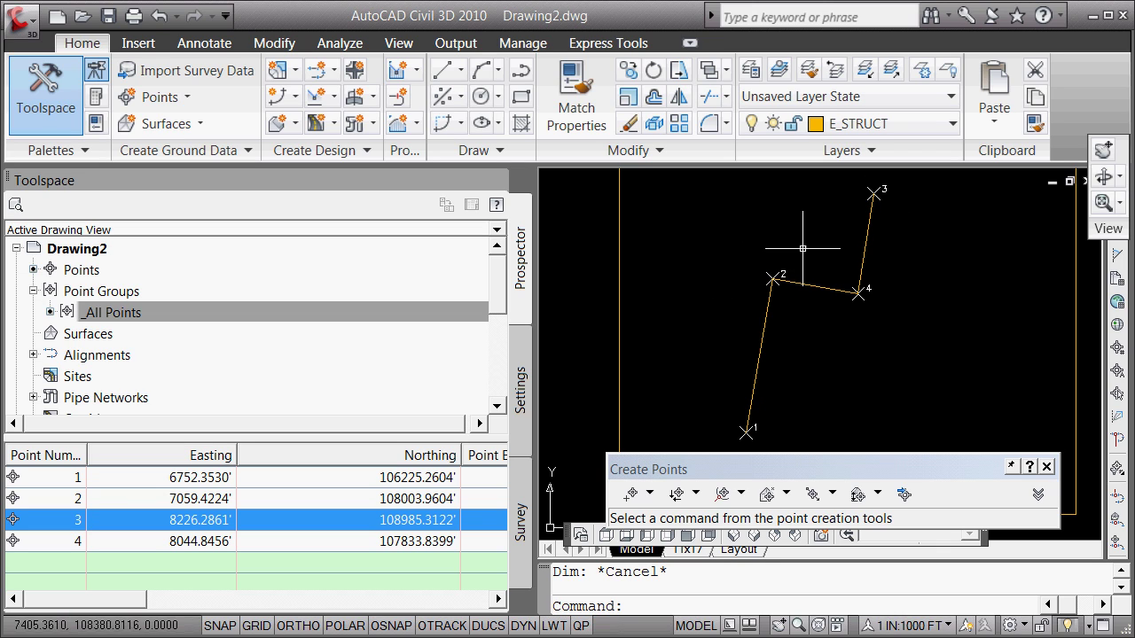
# Step: Start an angular dimension with DIM and ANG, picking lines 4–3 and 4–2
pyautogui.write('dim')
pyautogui.press('Return')
pyautogui.write('ang')
pyautogui.press('Return')
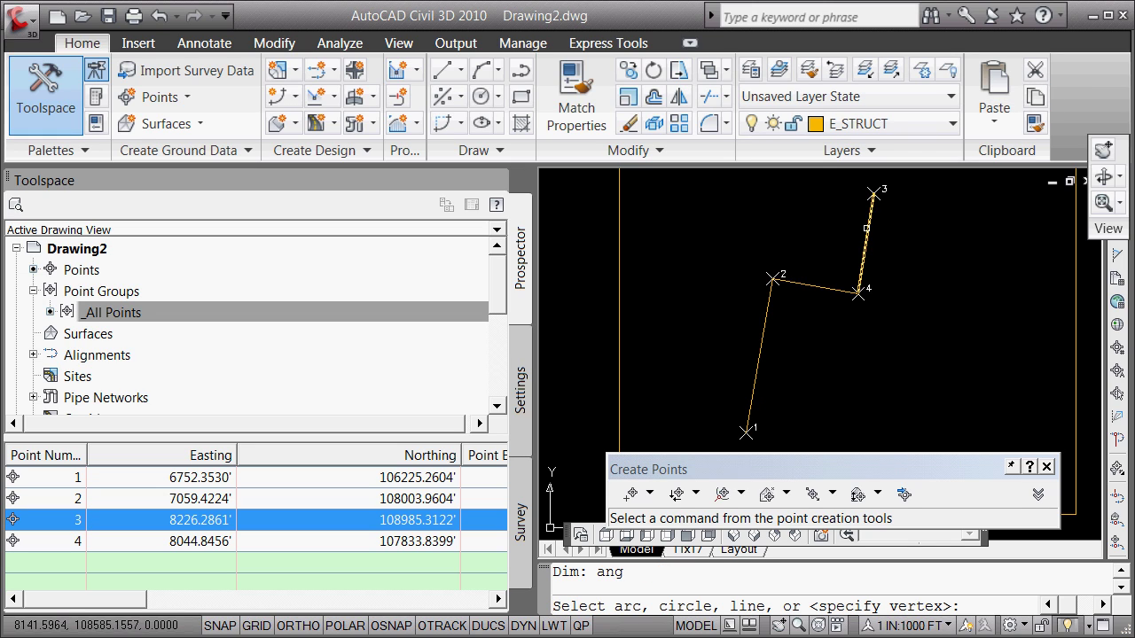
pyautogui.click(862, 230)
pyautogui.click(842, 289)
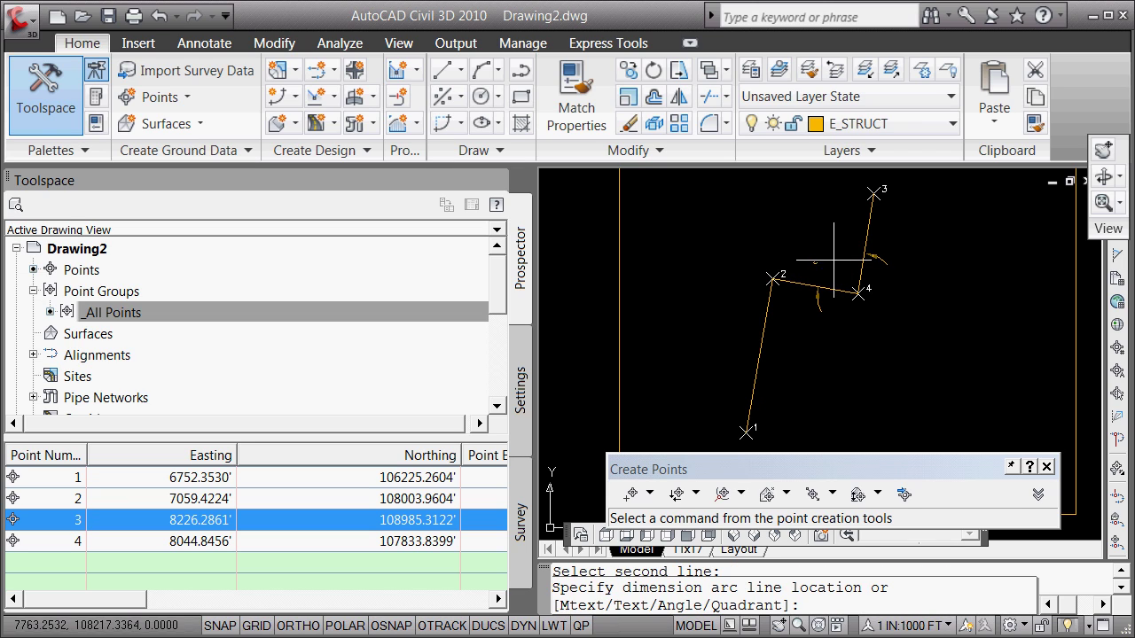
# Step: Place the 89.1598 angle text beside line 2–4 and exit dimensioning mode
pyautogui.write('t')
pyautogui.press('Return')
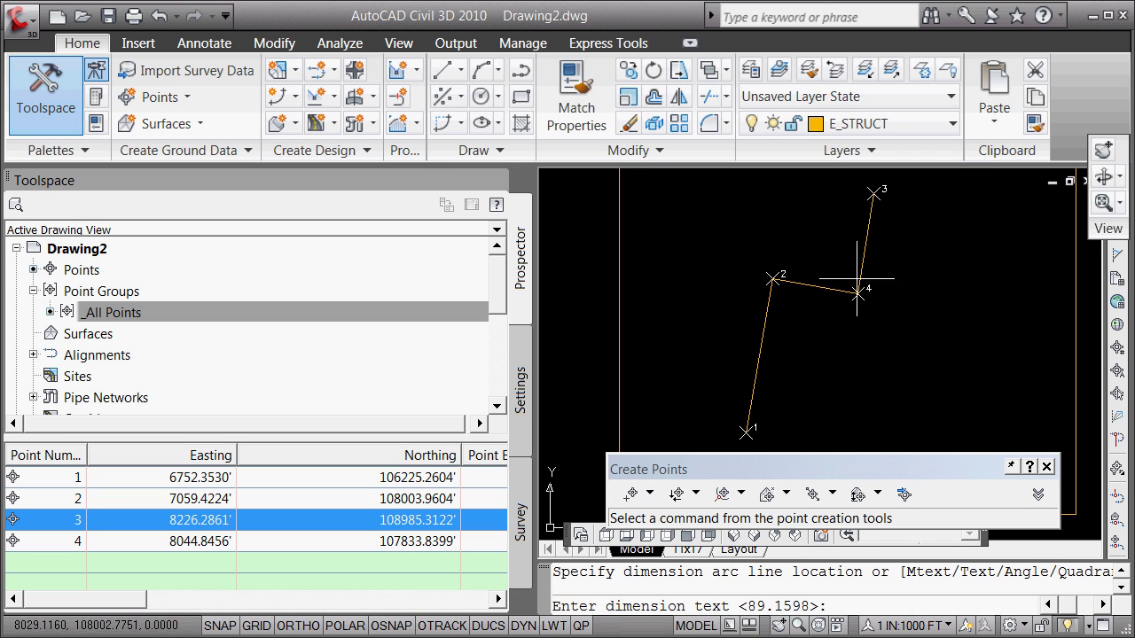
pyautogui.write('5')
pyautogui.press('Return')
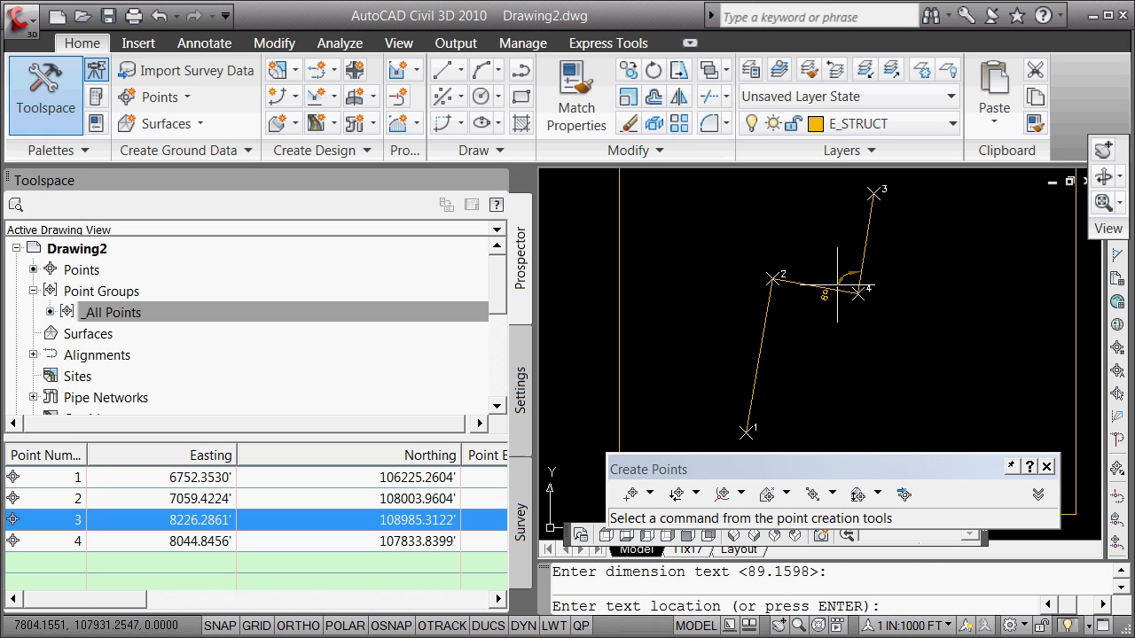
pyautogui.click(837, 311)
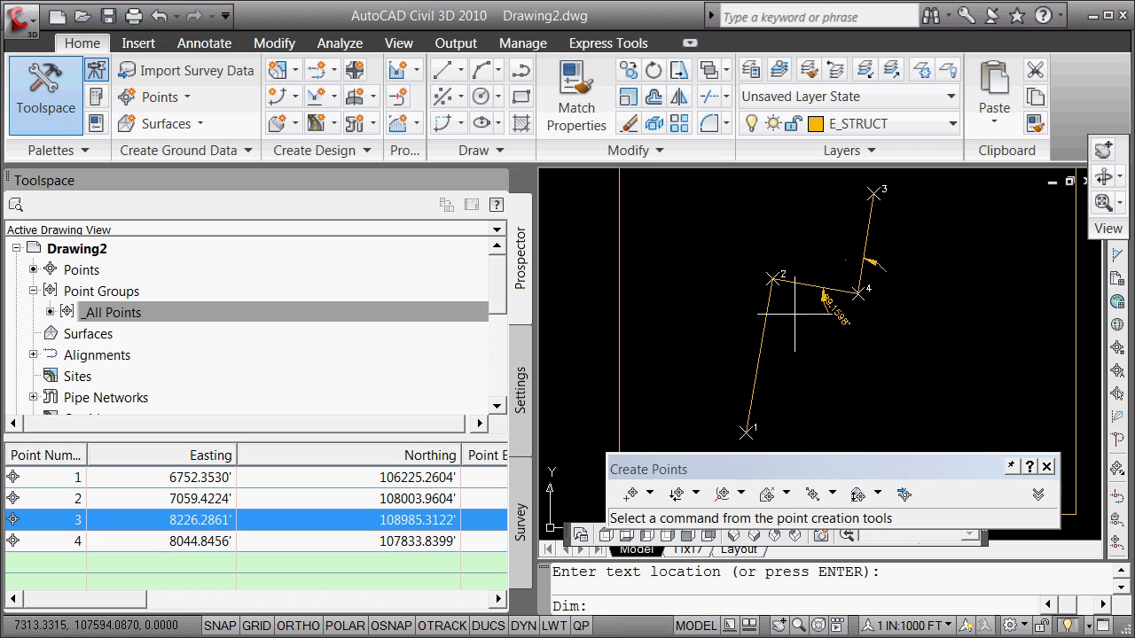
pyautogui.write('e')
pyautogui.press('Return')
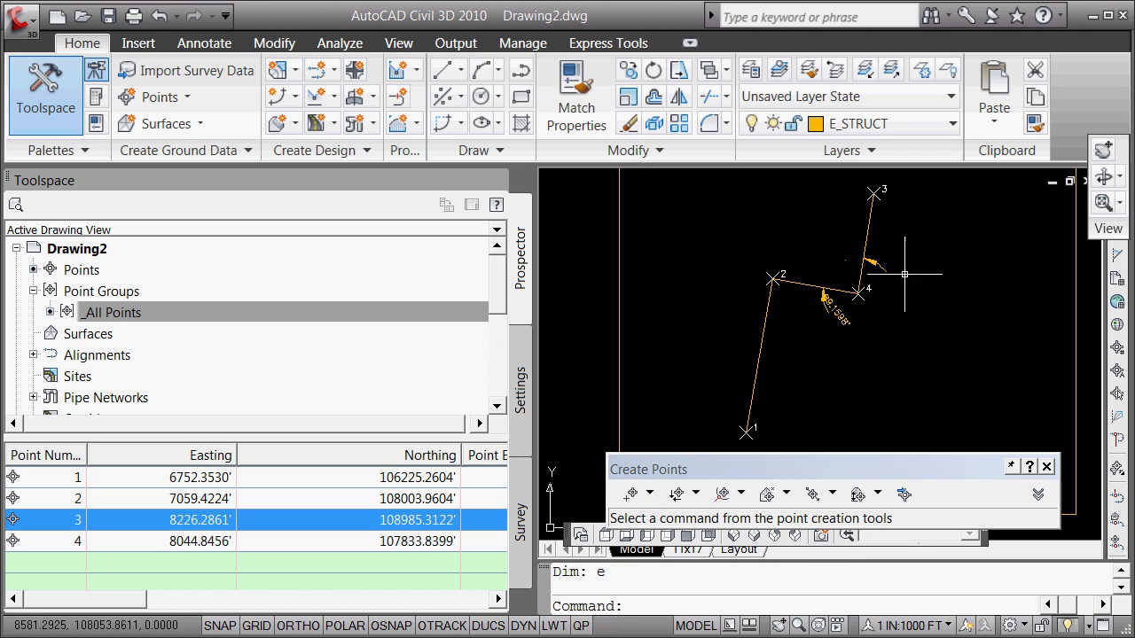
pyautogui.press('Escape')
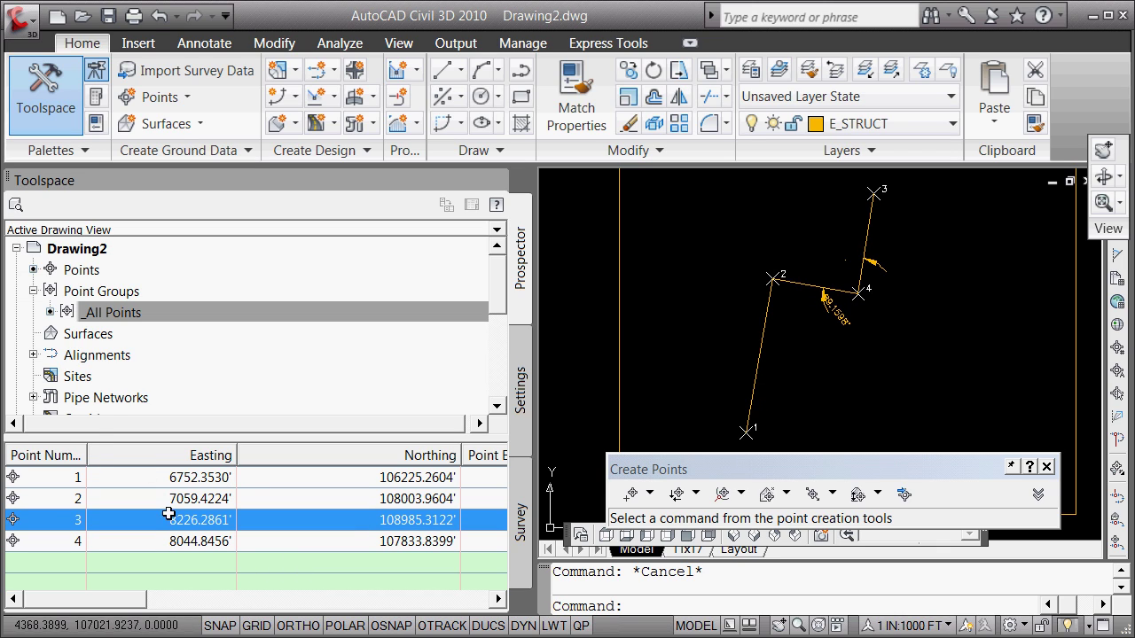
pyautogui.moveTo(170, 513)
pyautogui.mouseDown()
pyautogui.moveTo(159, 531)
pyautogui.moveTo(151, 515)
pyautogui.mouseUp()
pyautogui.moveTo(183, 479); pyautogui.dragTo(208, 479)
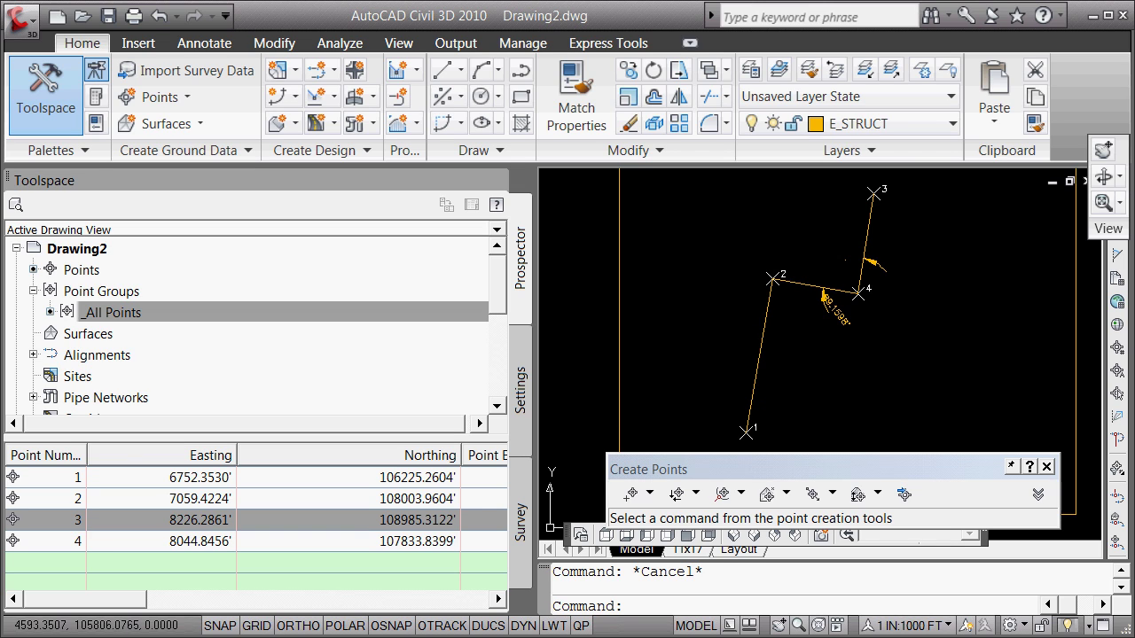
pyautogui.click(119, 355)
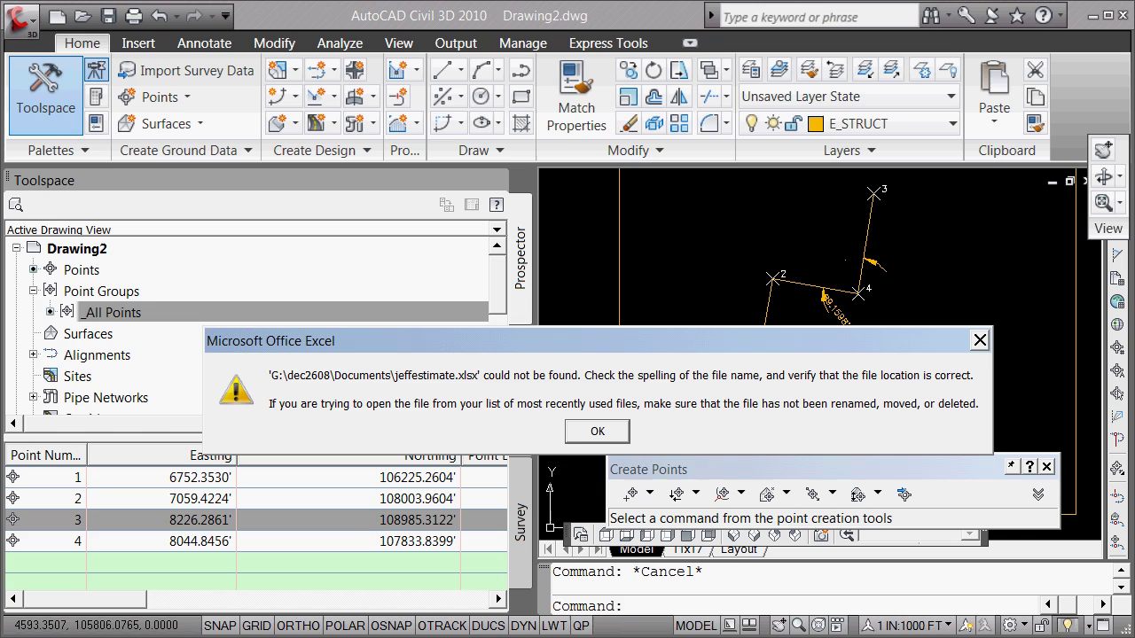
pyautogui.click(614, 439)
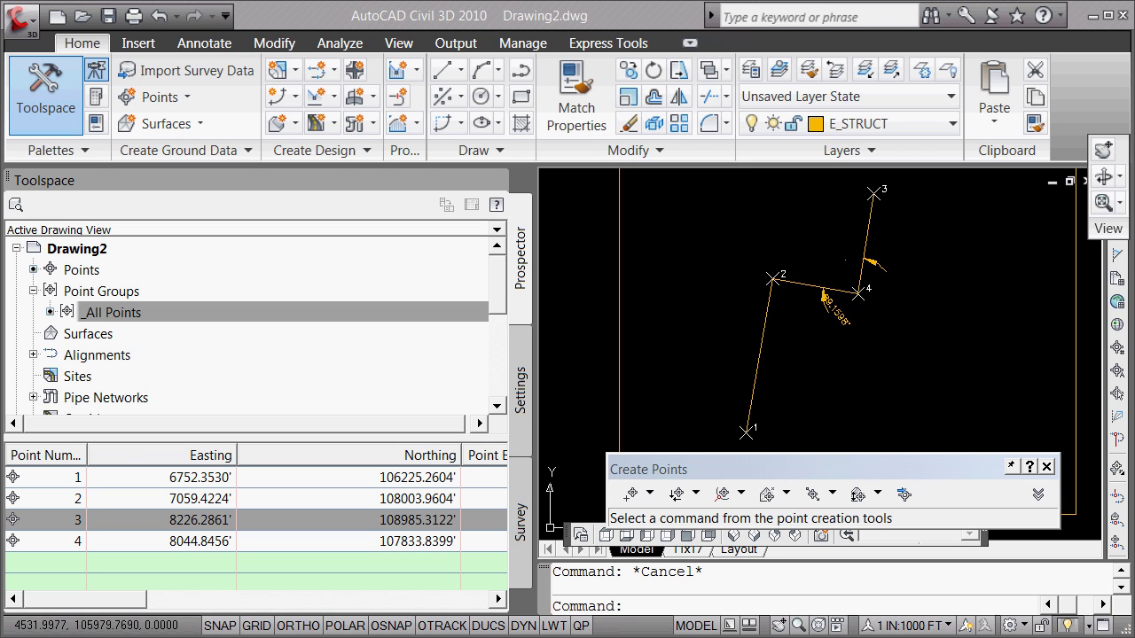
pyautogui.click(89, 484)
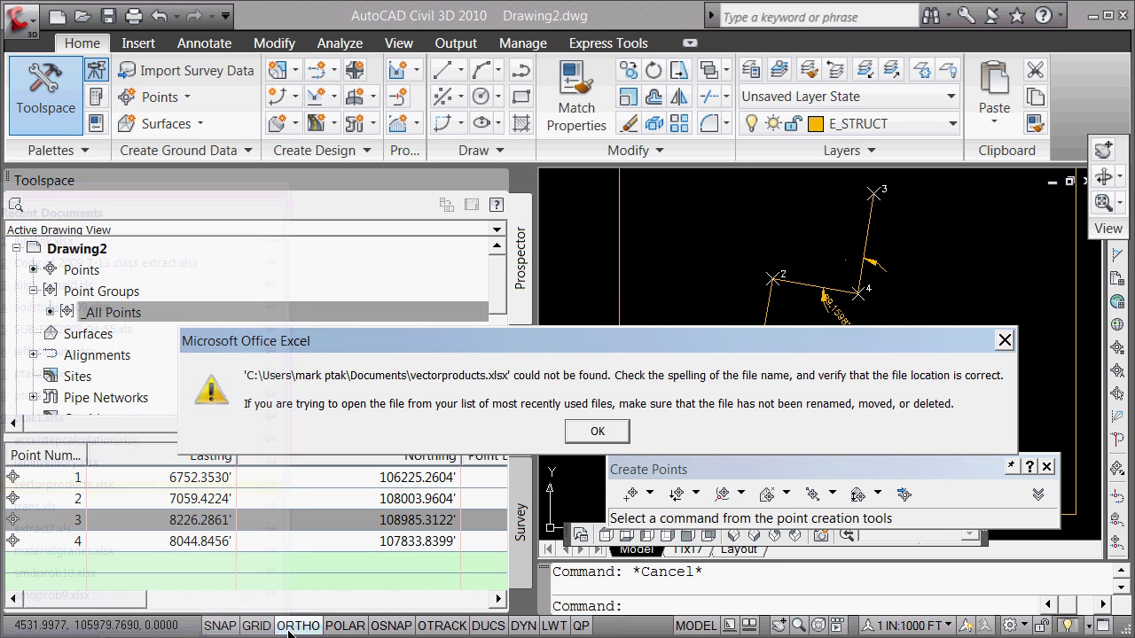
pyautogui.click(598, 432)
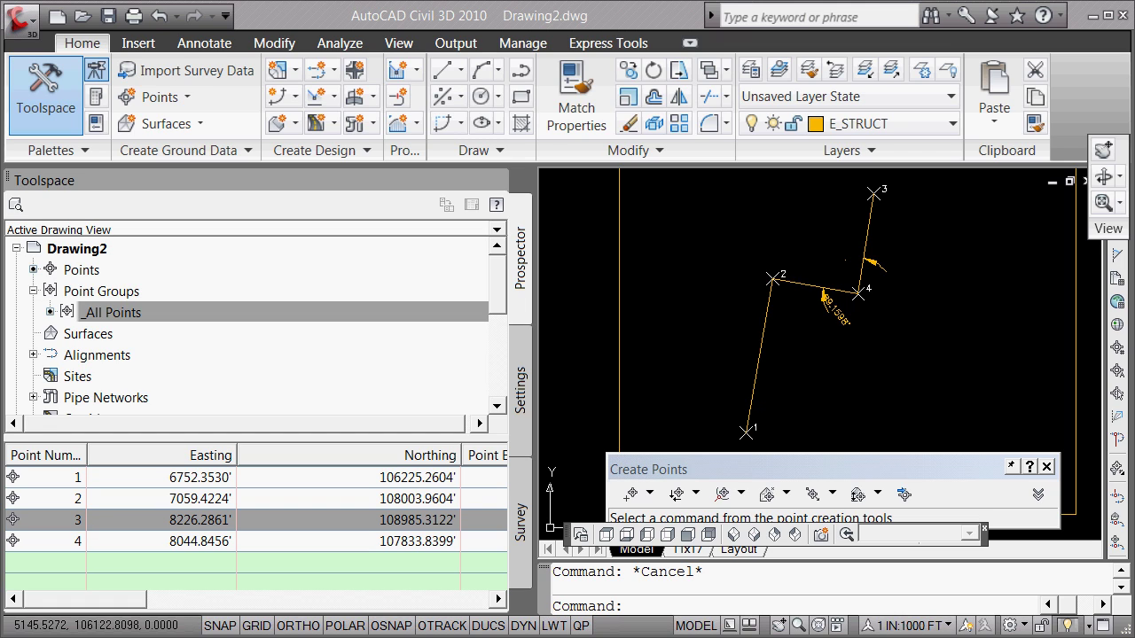
pyautogui.hotkey('alt', 'f')
pyautogui.press('x')
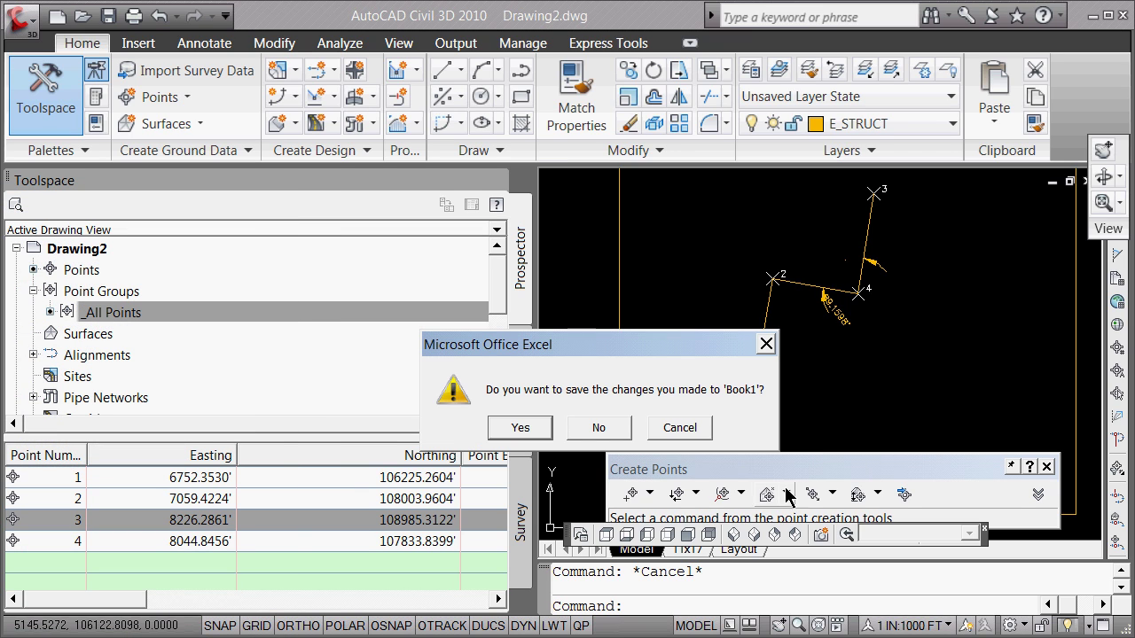
pyautogui.click(679, 431)
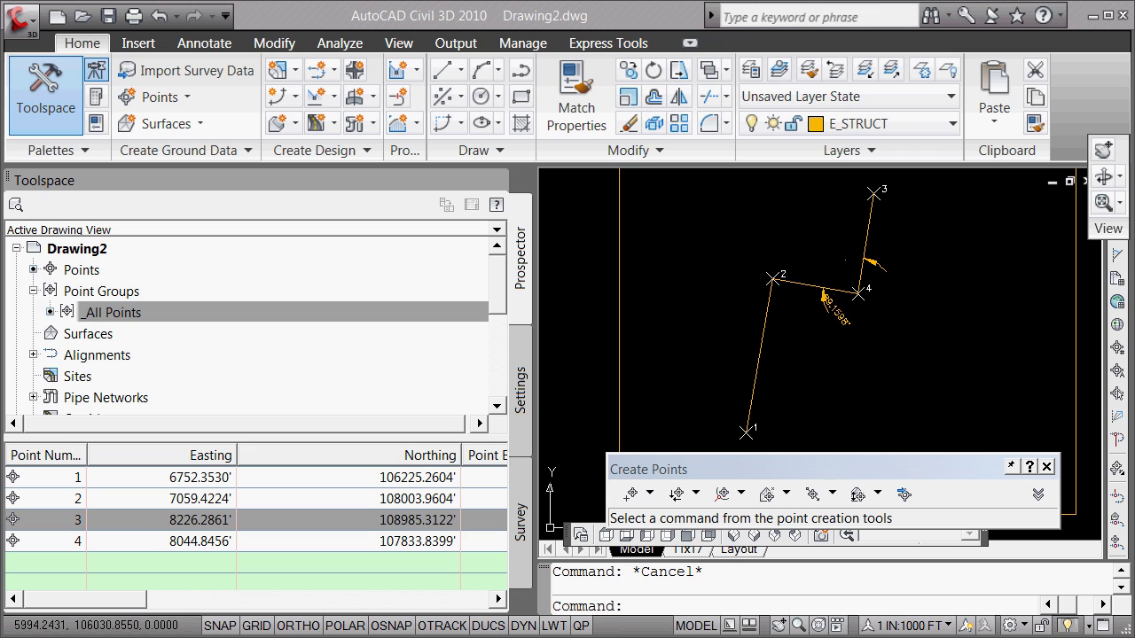
# Step: In Book1, show the deltax (=E3-C3) and deltay (=F3-D3) formulas for vector 4→2
pyautogui.hotkey('alt', 'Tab')
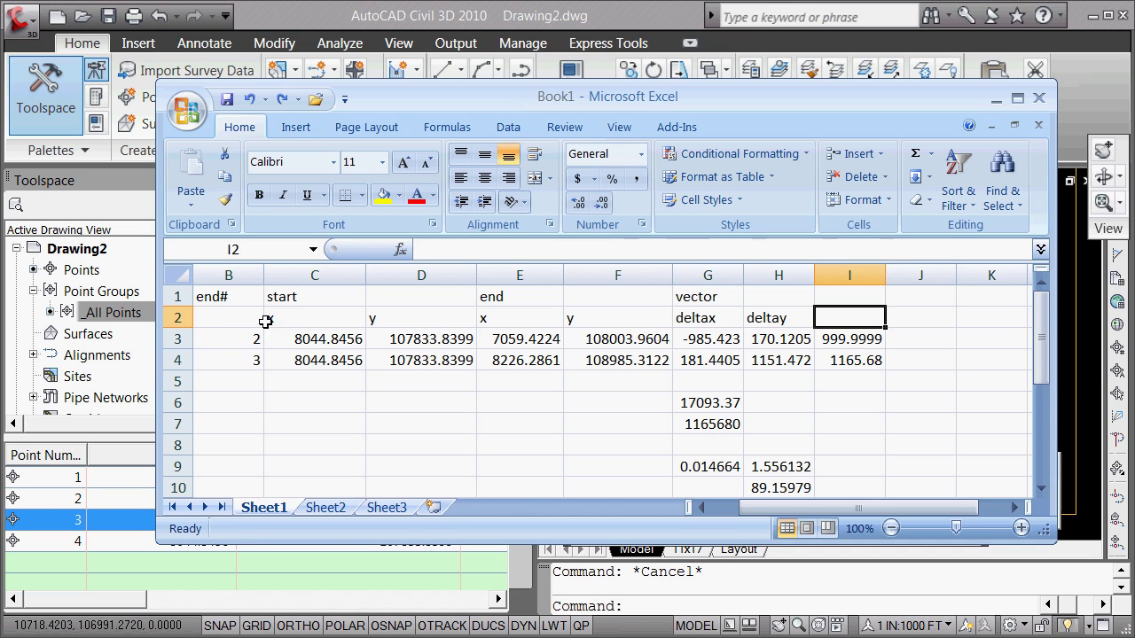
pyautogui.click(305, 317)
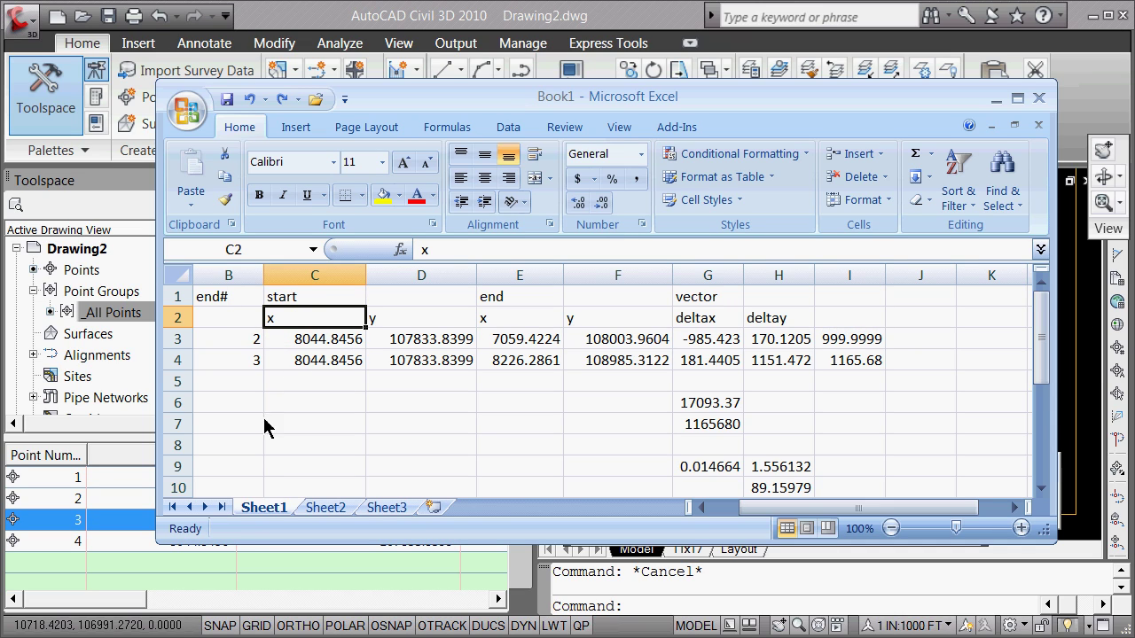
pyautogui.moveTo(773, 507); pyautogui.dragTo(728, 572)
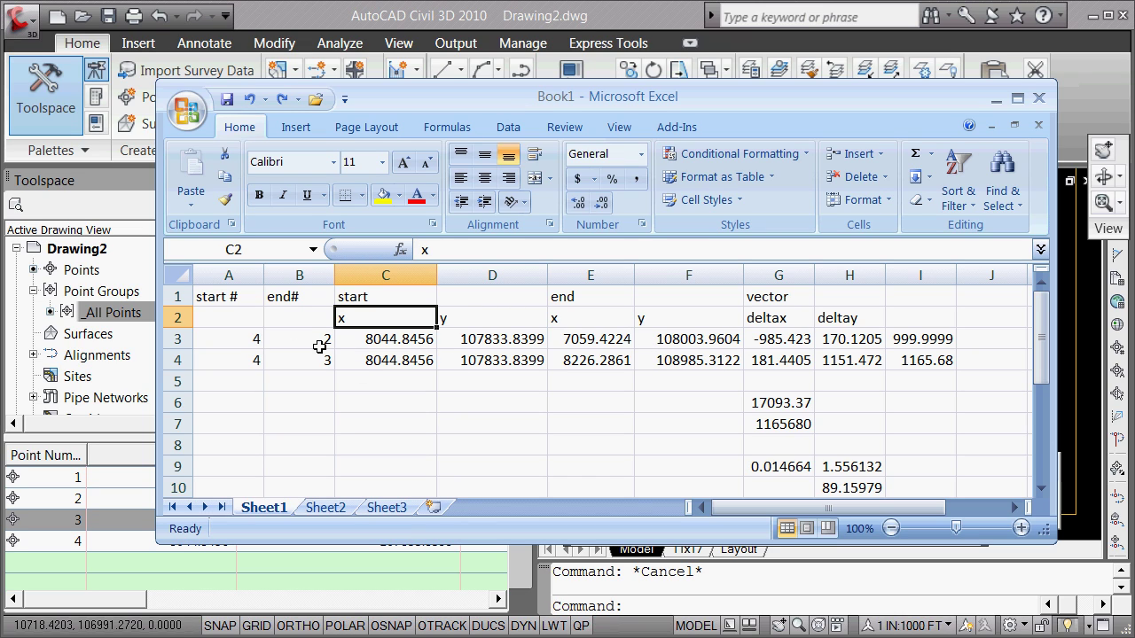
pyautogui.click(776, 339)
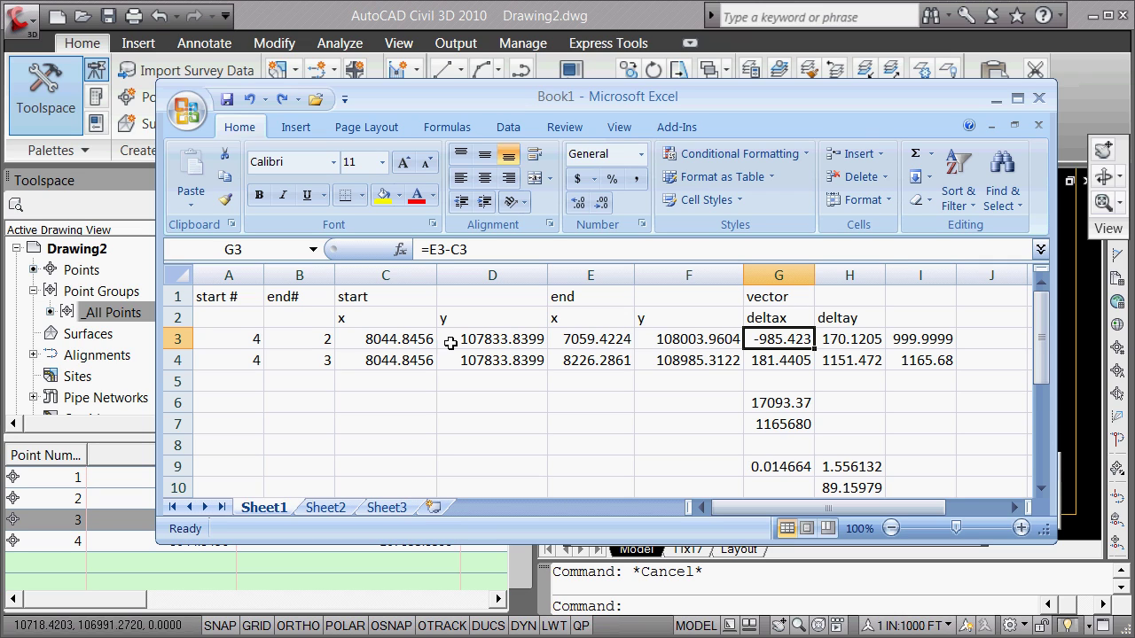
pyautogui.click(850, 342)
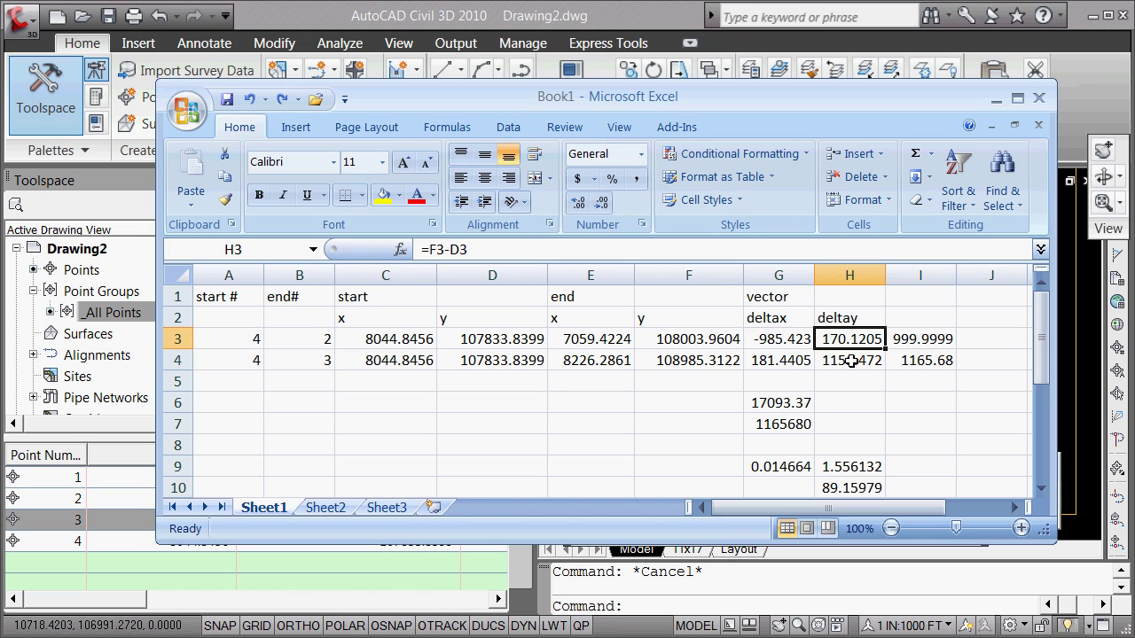
# Step: Display the length formulas =(G3^2+H3^2)^0.5 in I3 and =(G4^2+H4^2)^0.5 in I4
pyautogui.click(911, 338)
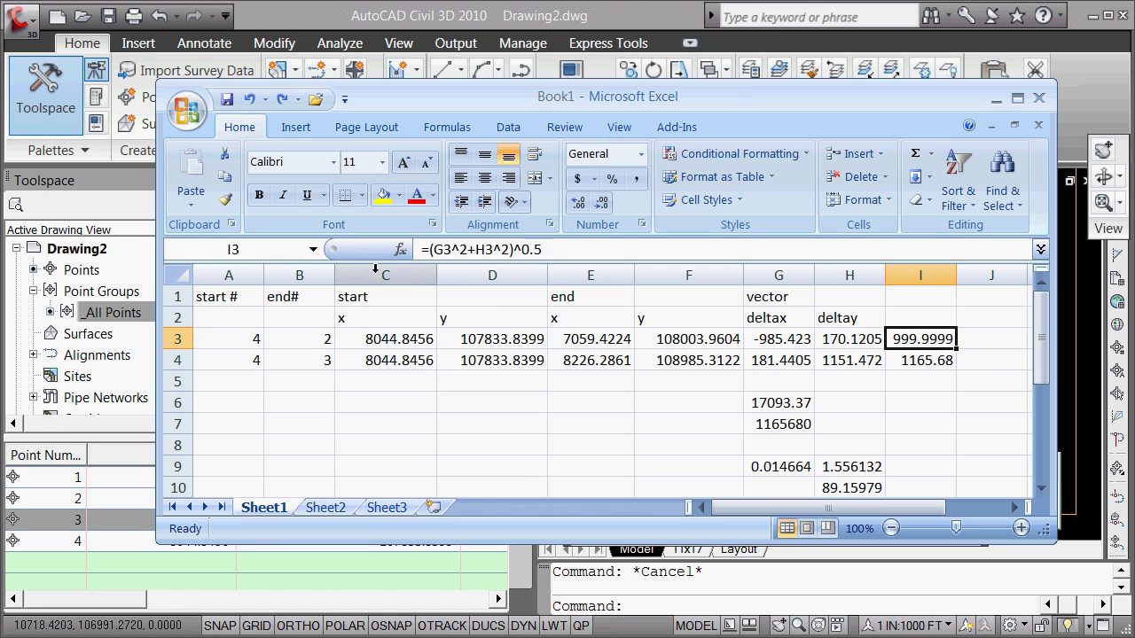
pyautogui.click(920, 363)
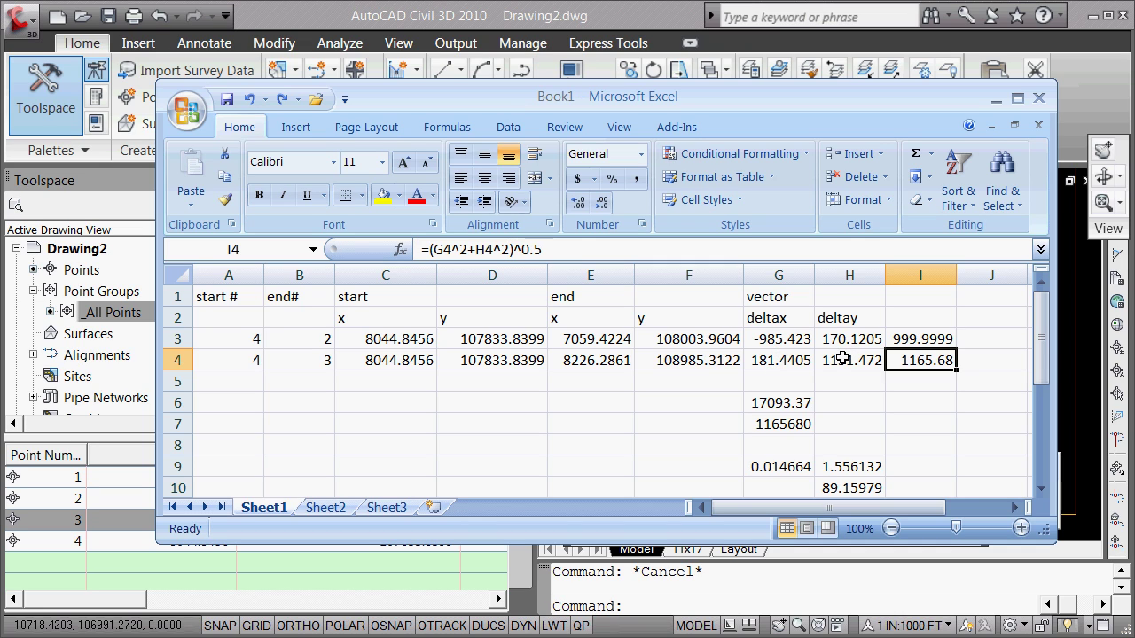
# Step: Compare the dot product =G3*G4+H3*H4 in G6 with the length product =I3*I4 in G7
pyautogui.click(774, 404)
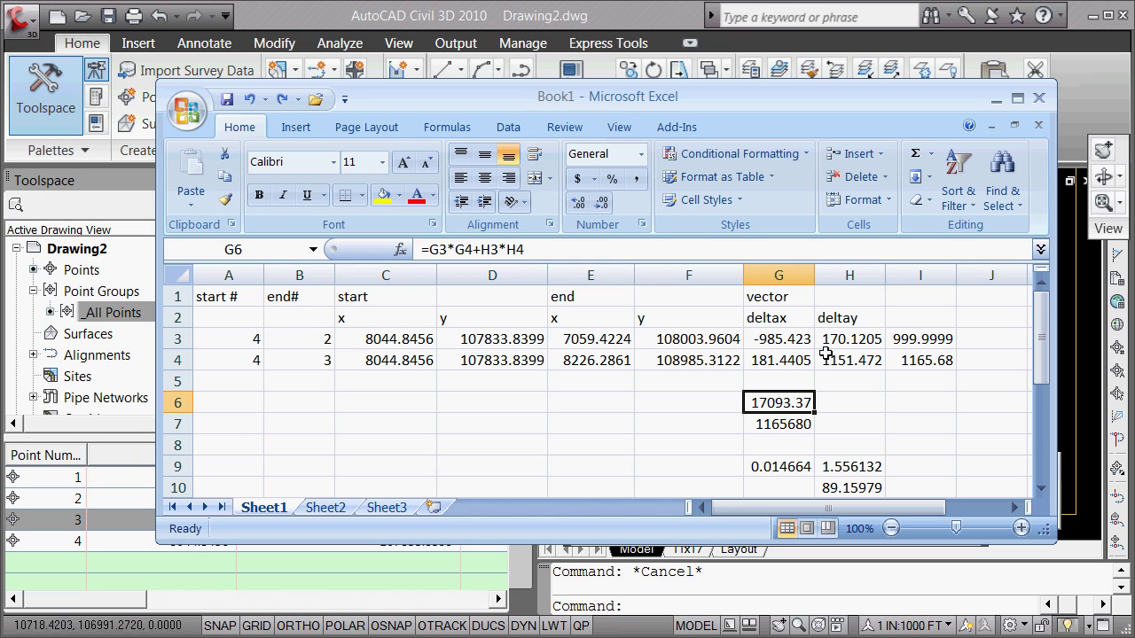
pyautogui.click(780, 404)
pyautogui.click(776, 426)
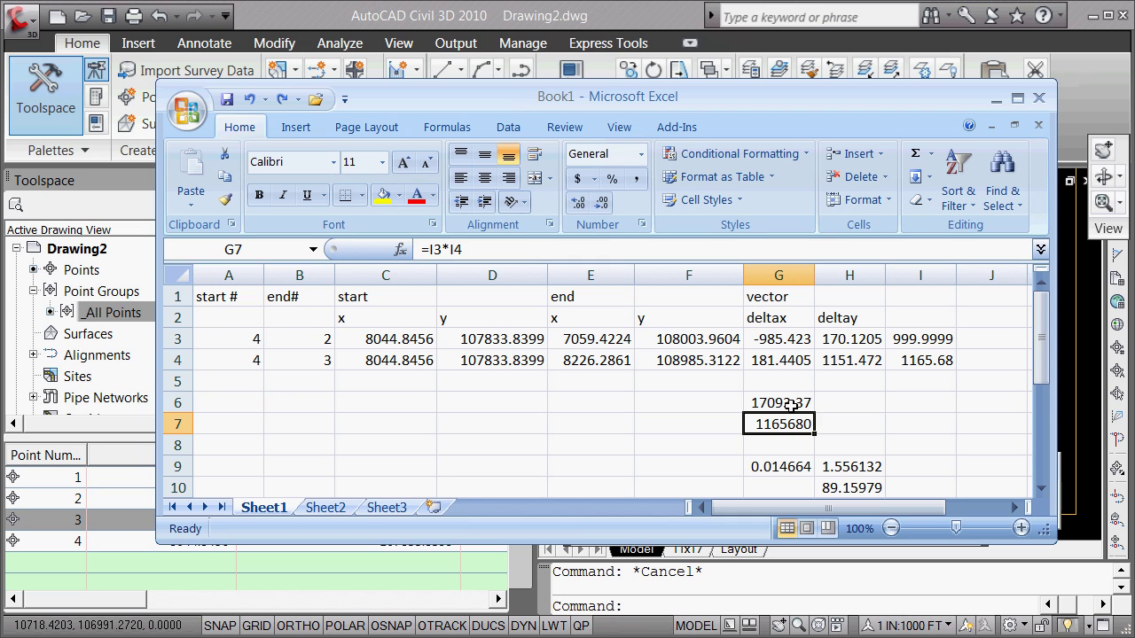
pyautogui.click(790, 404)
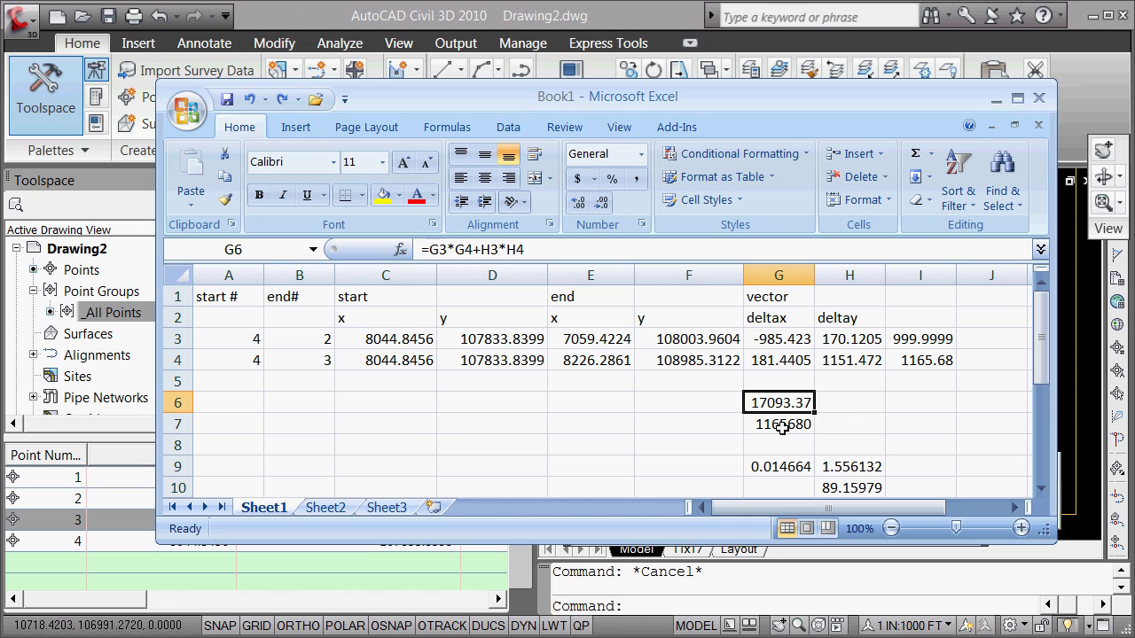
pyautogui.click(782, 427)
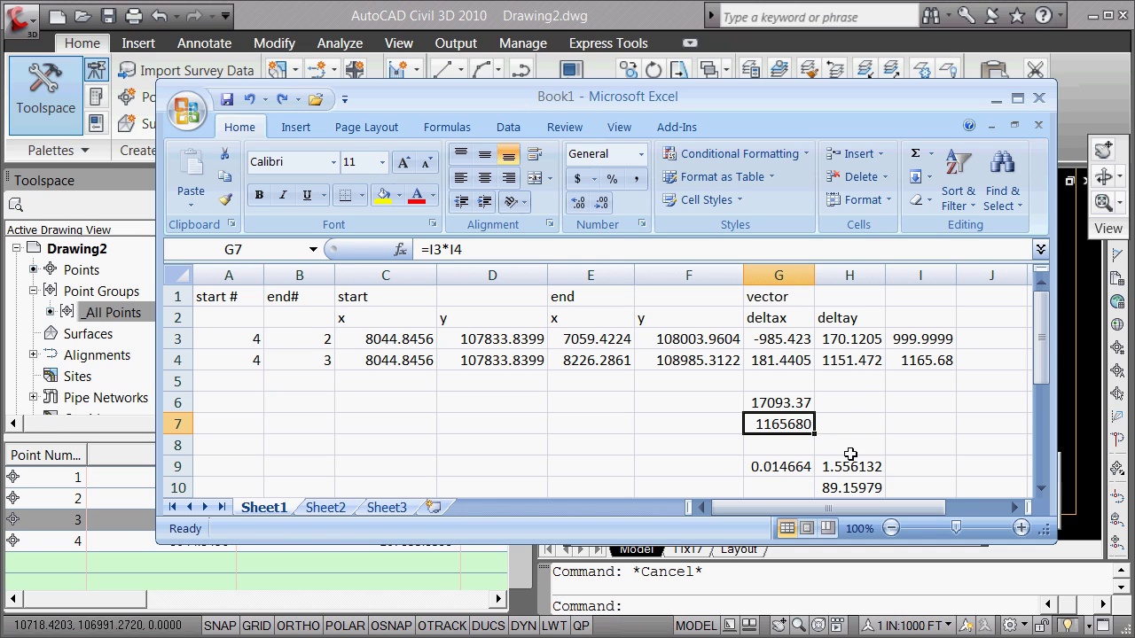
# Step: Display G9's ratio =G6/G7 (0.014664) and H9's =ACOS(G9), giving 1.556132 radians
pyautogui.click(784, 469)
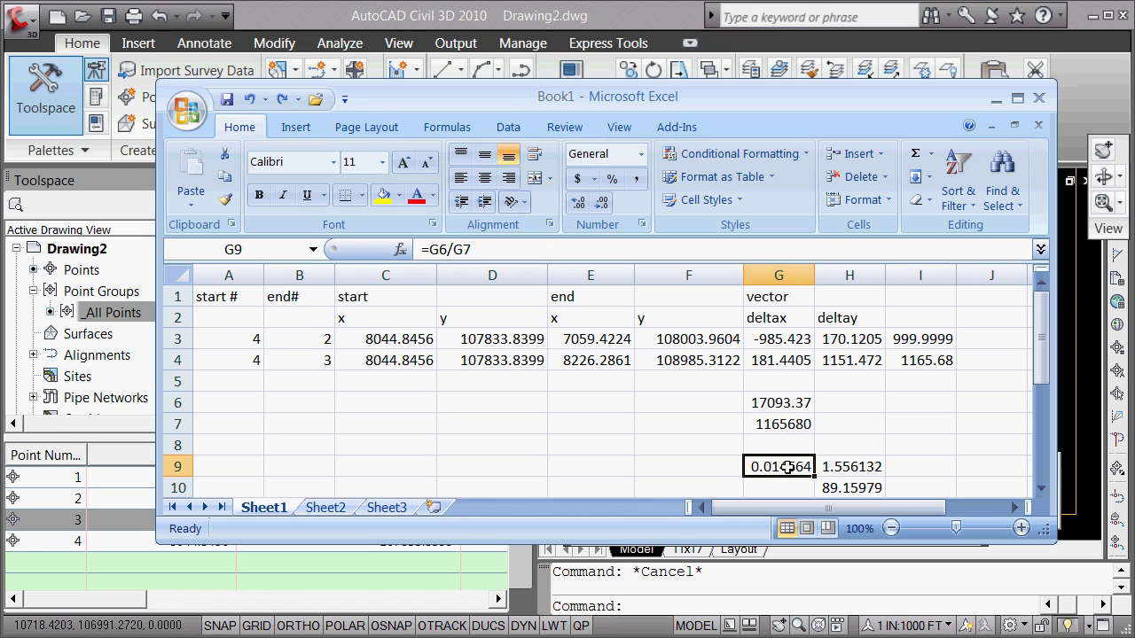
pyautogui.click(850, 466)
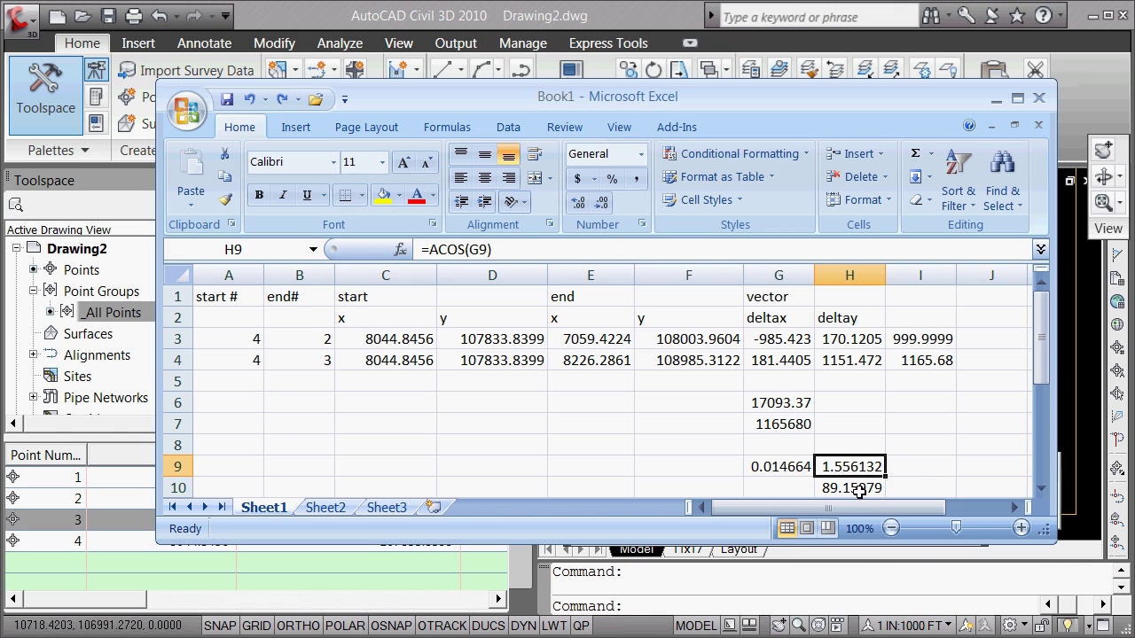
# Step: Display H10's =H9*(180/PI()) conversion, giving 89.15979 degrees
pyautogui.click(860, 488)
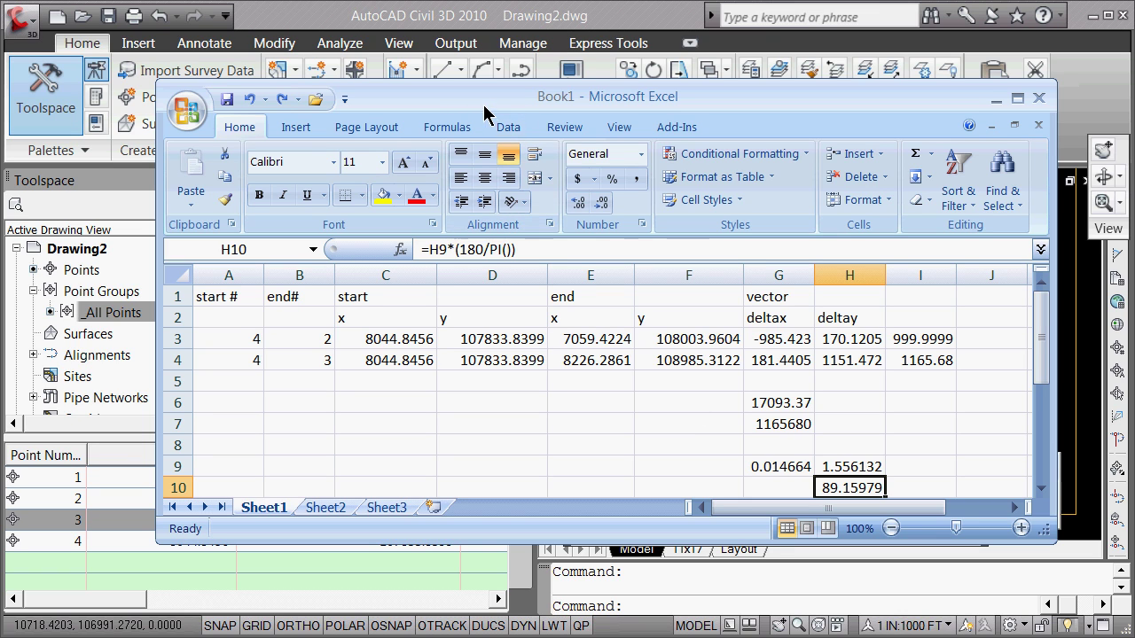
# Step: Back in Civil 3D, erase the 89.1598 angular dimension at point 4
pyautogui.moveTo(483, 96); pyautogui.dragTo(438, 296)
pyautogui.hotkey('alt', 'Tab')
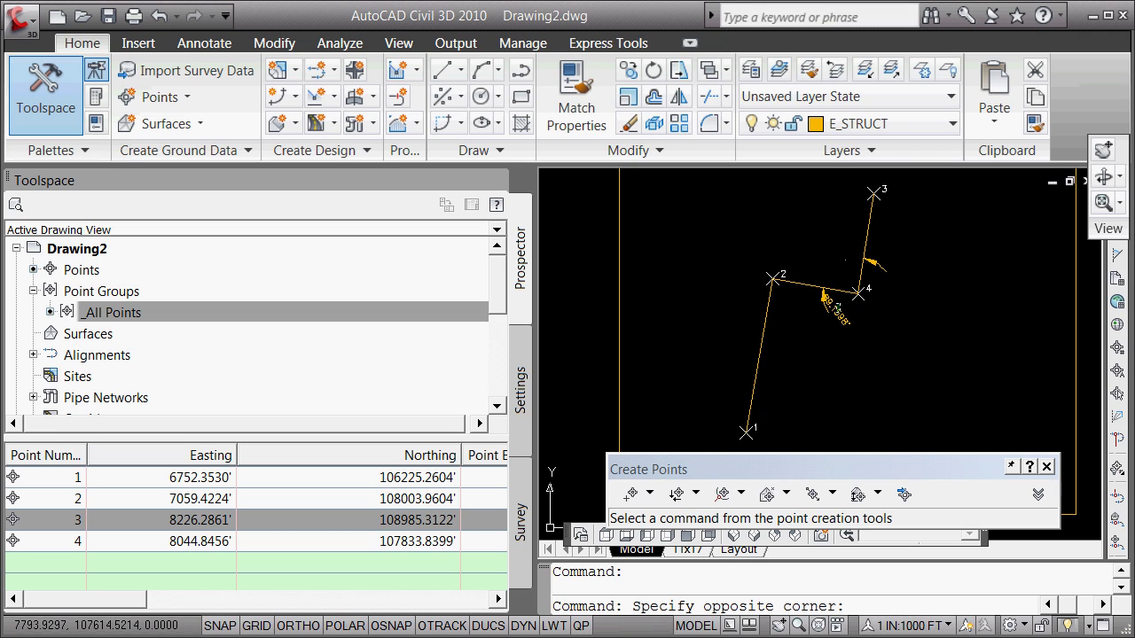
pyautogui.click(830, 312)
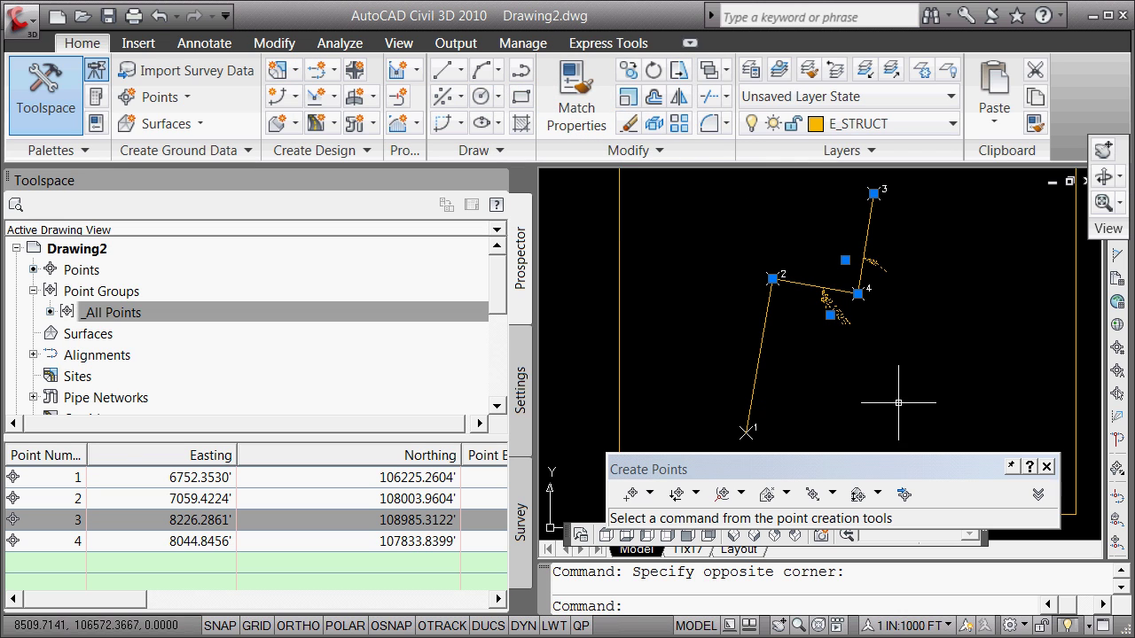
pyautogui.press('Escape')
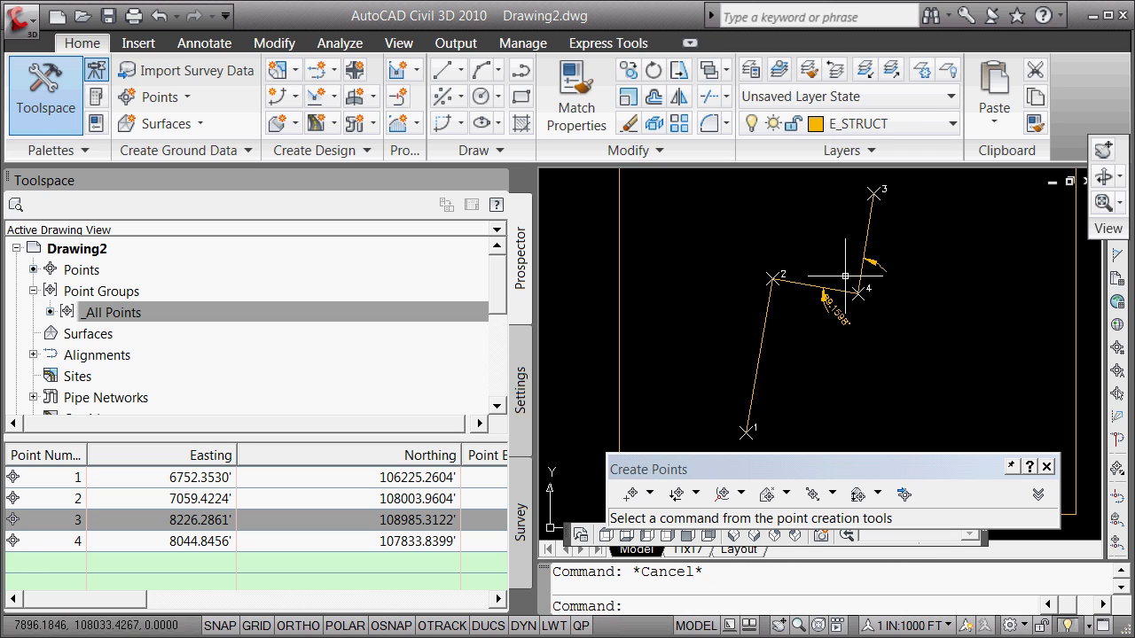
pyautogui.click(833, 302)
pyautogui.write('e')
pyautogui.press('Return')
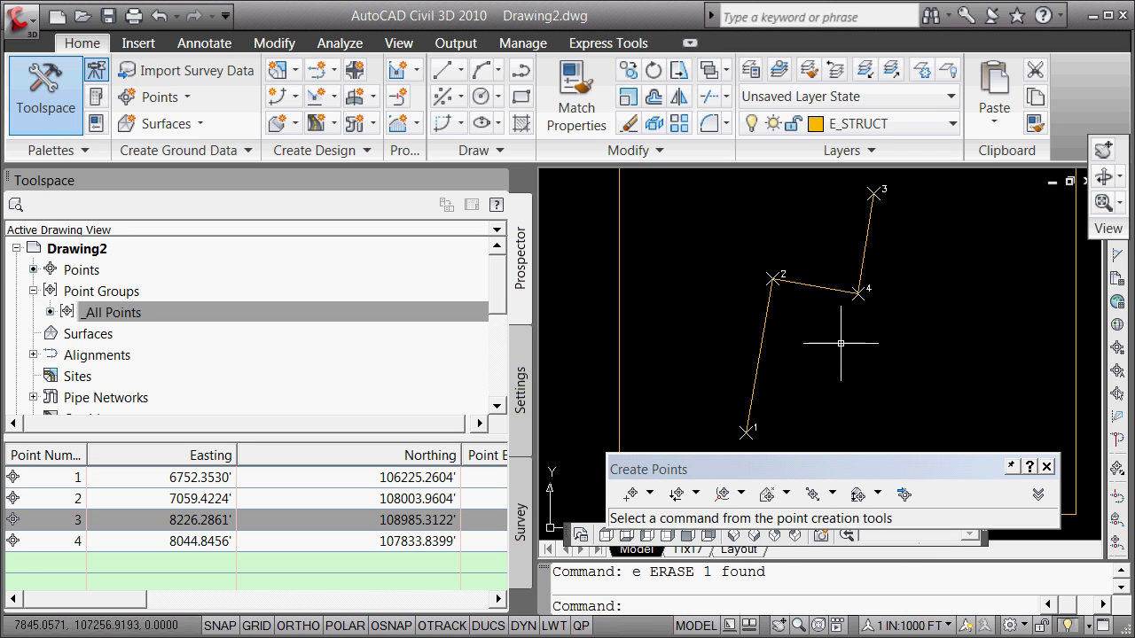